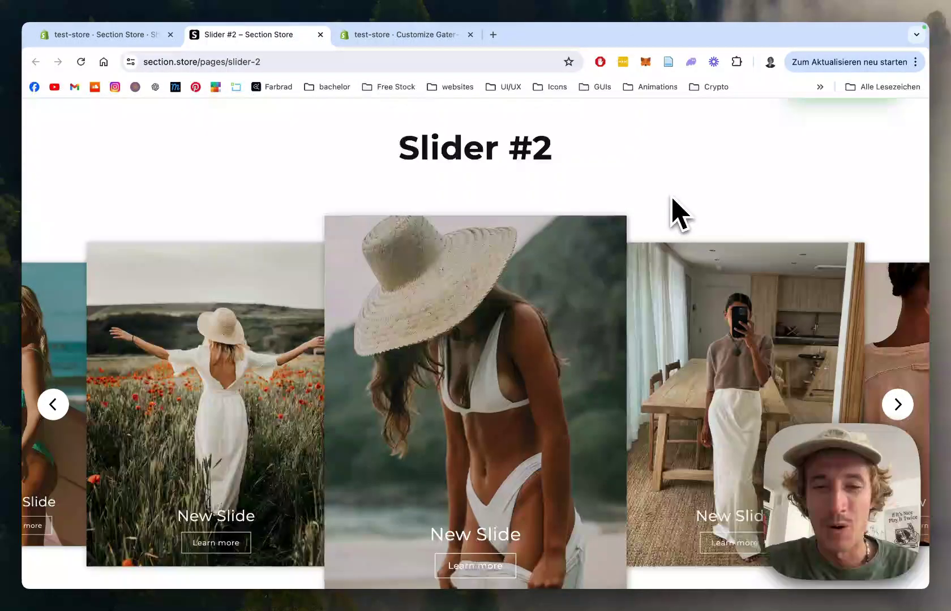
Scroll the Slider #2 demo page and advance the bottom demo slider two slides
scroll(672, 199, down, 1)
scroll(672, 199, down, 1)
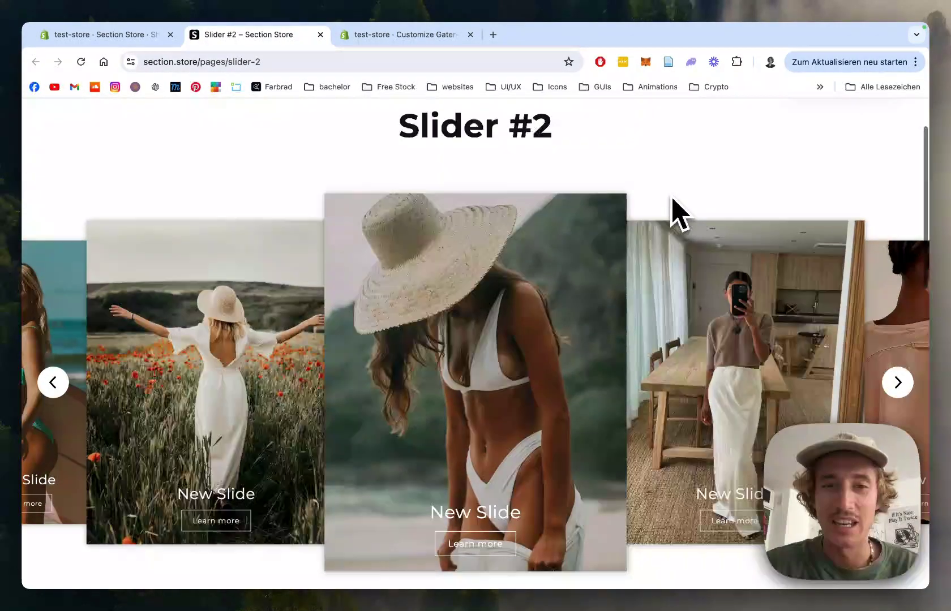
scroll(672, 199, down, 5)
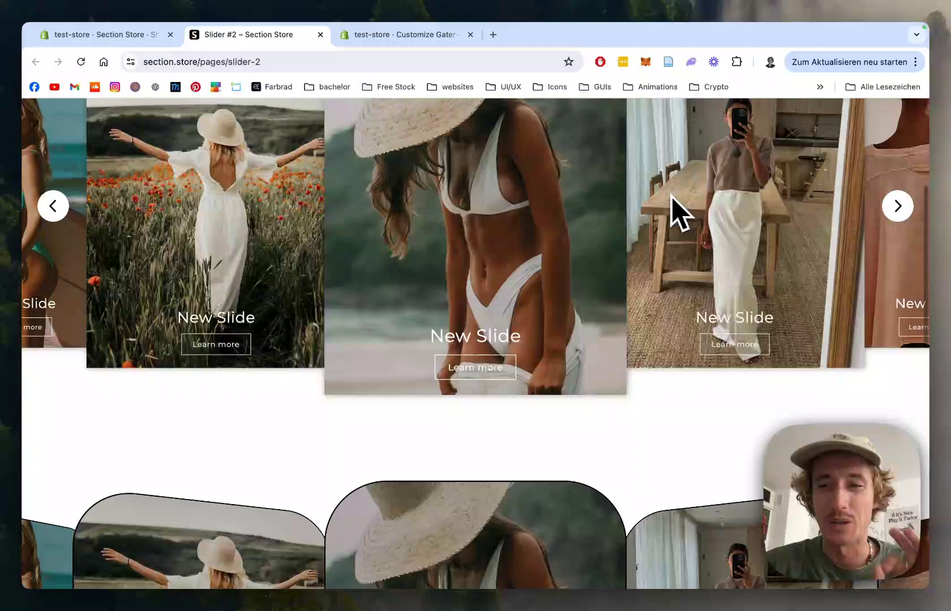
scroll(672, 199, down, 2)
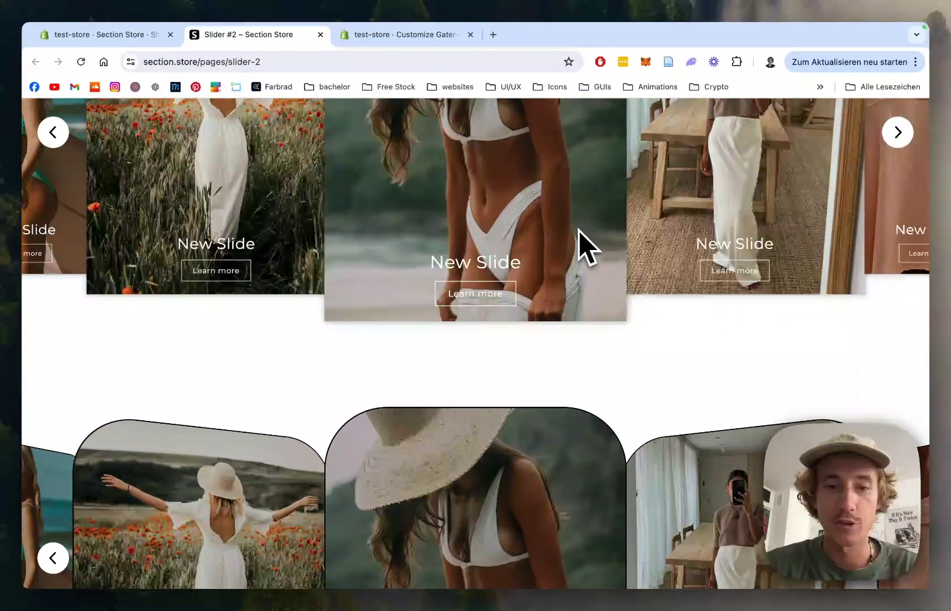
scroll(583, 243, down, 10)
scroll(578, 232, down, 7)
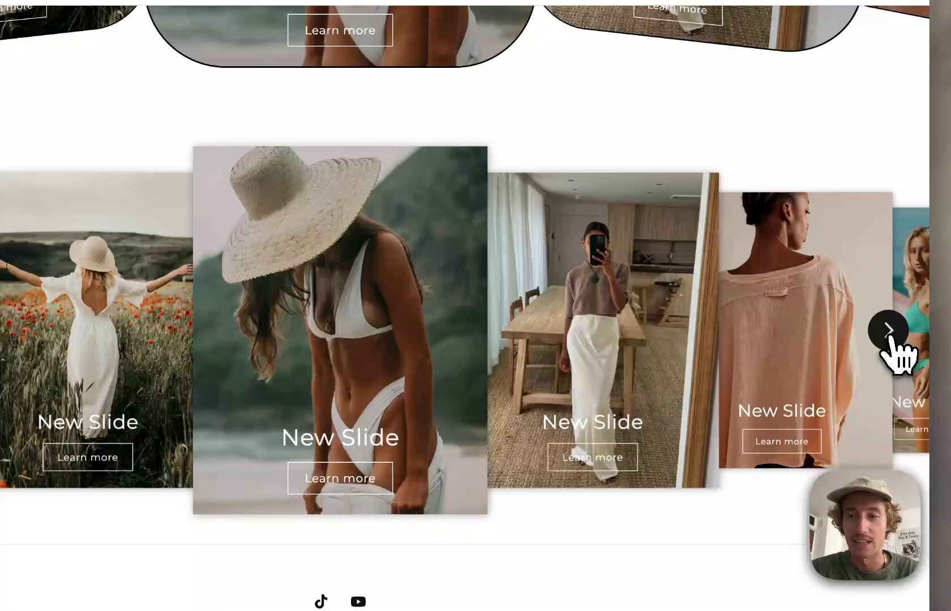
click(897, 348)
click(893, 338)
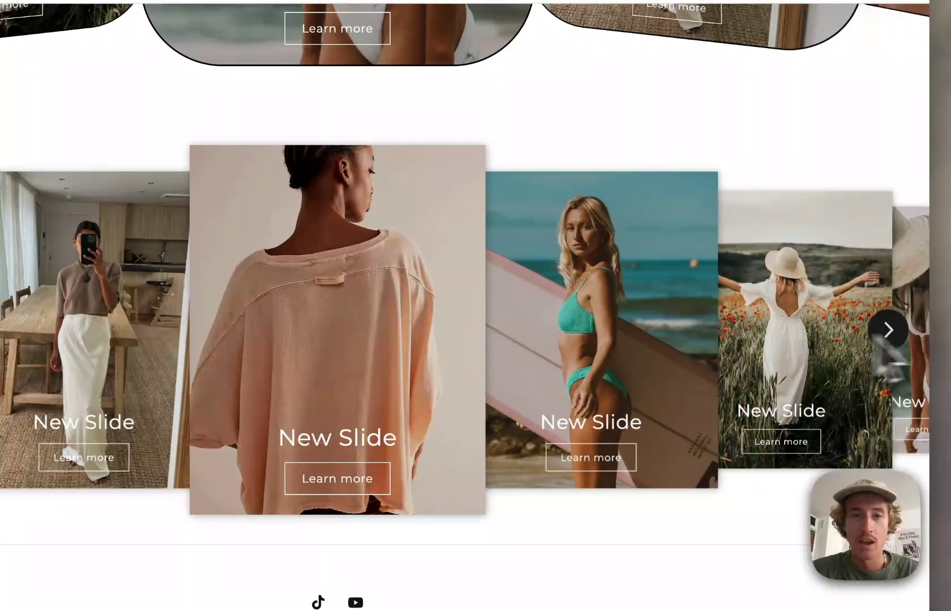
Advance the rounded demo slider, then open Slider #2's details in the Section Store admin
scroll(568, 377, up, 15)
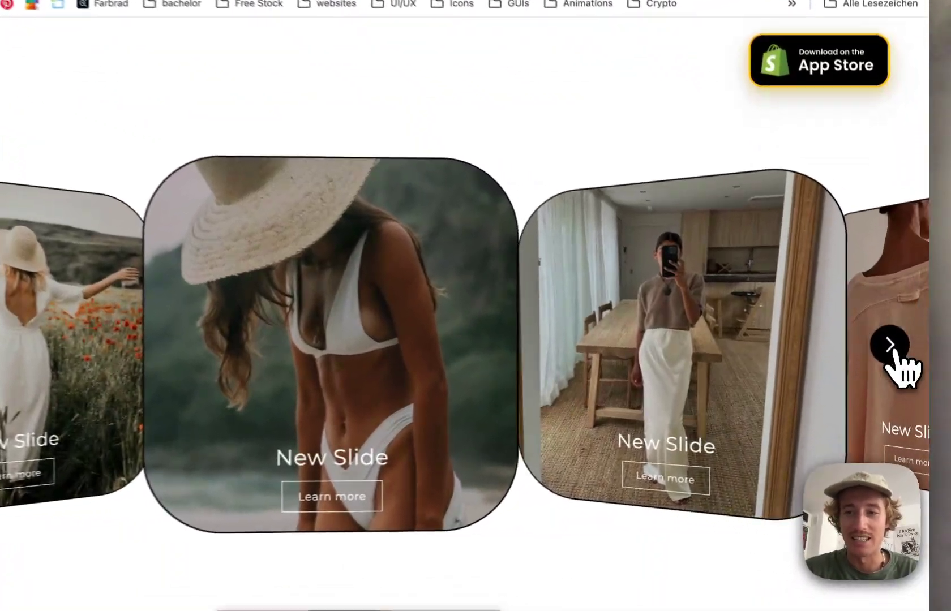
click(898, 361)
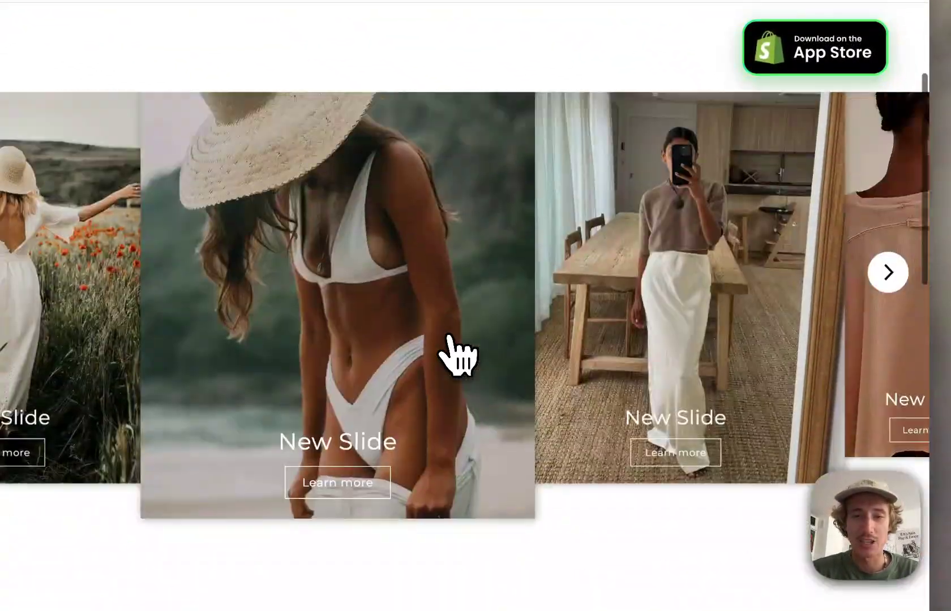
scroll(573, 367, down, 2)
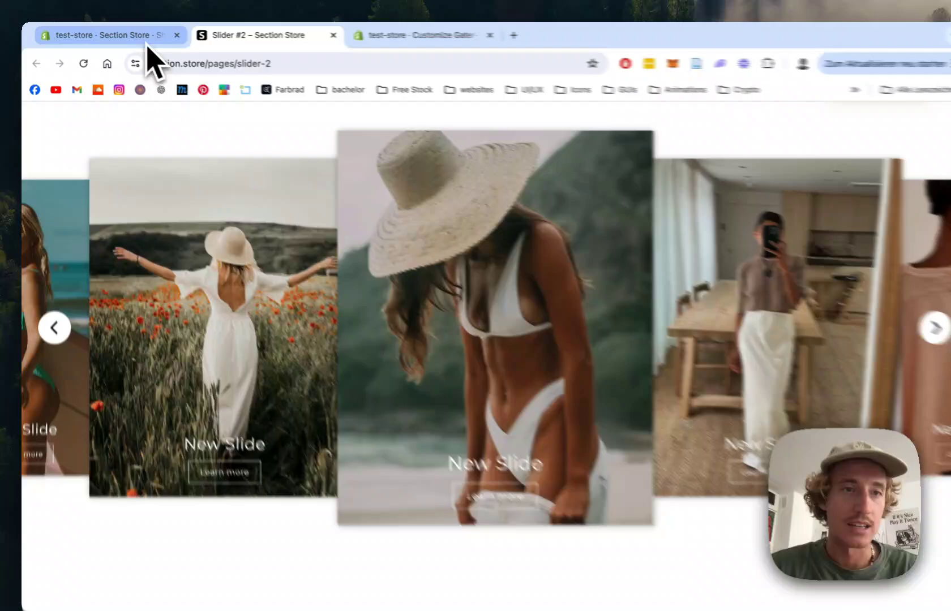
click(148, 35)
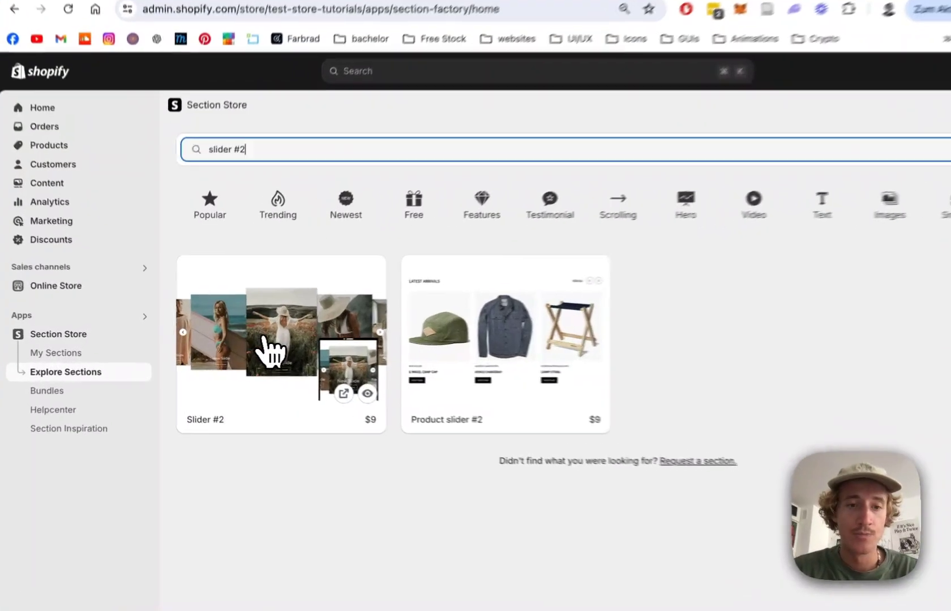
click(250, 350)
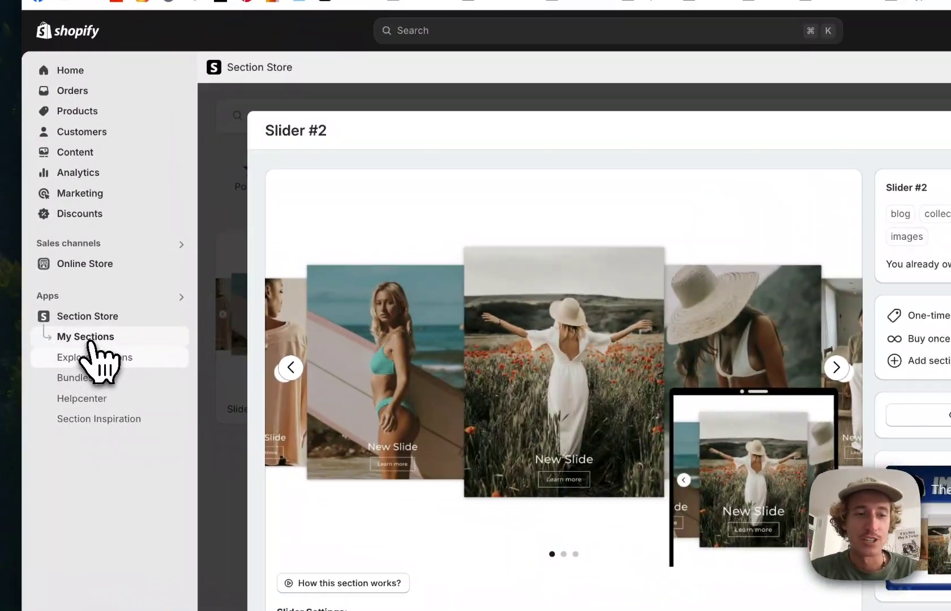
From My Sections, add Slider #2 to the live Gater-Full-Store theme
click(69, 351)
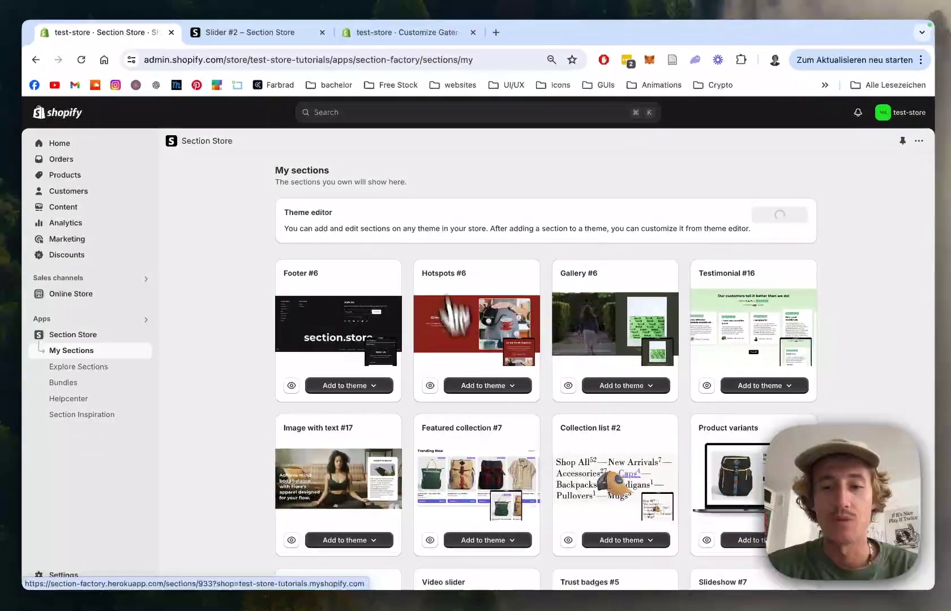
scroll(282, 287, down, 2)
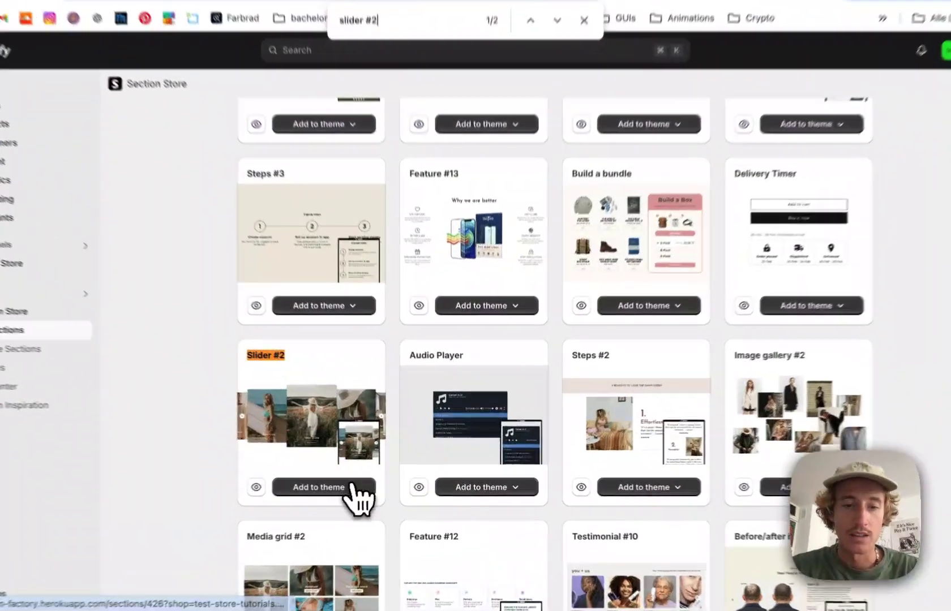
click(362, 485)
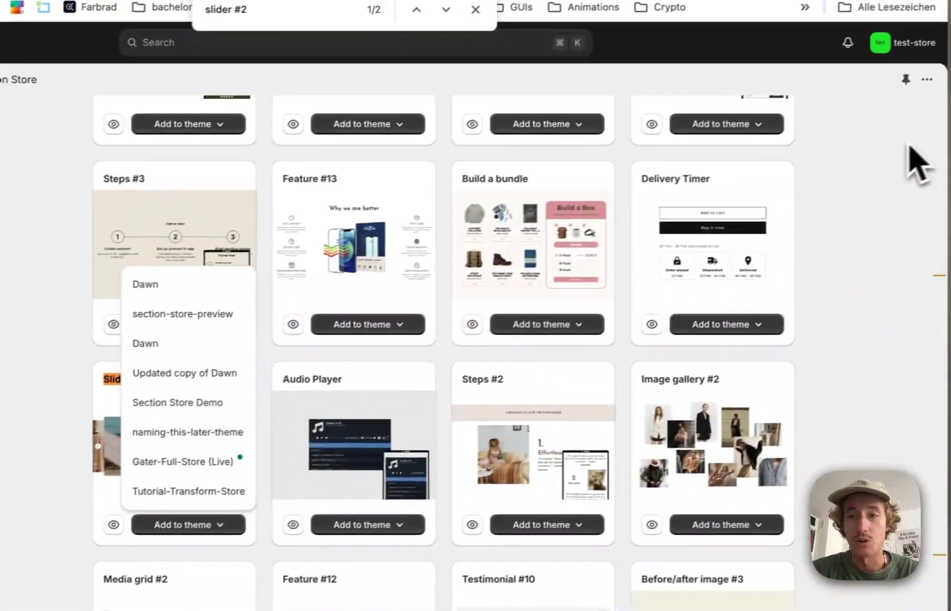
click(944, 158)
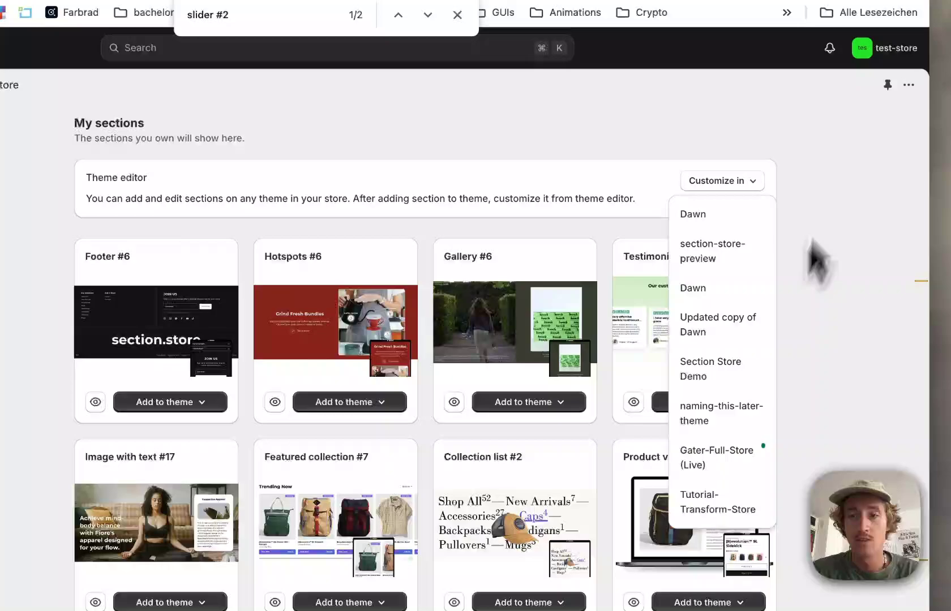
click(849, 170)
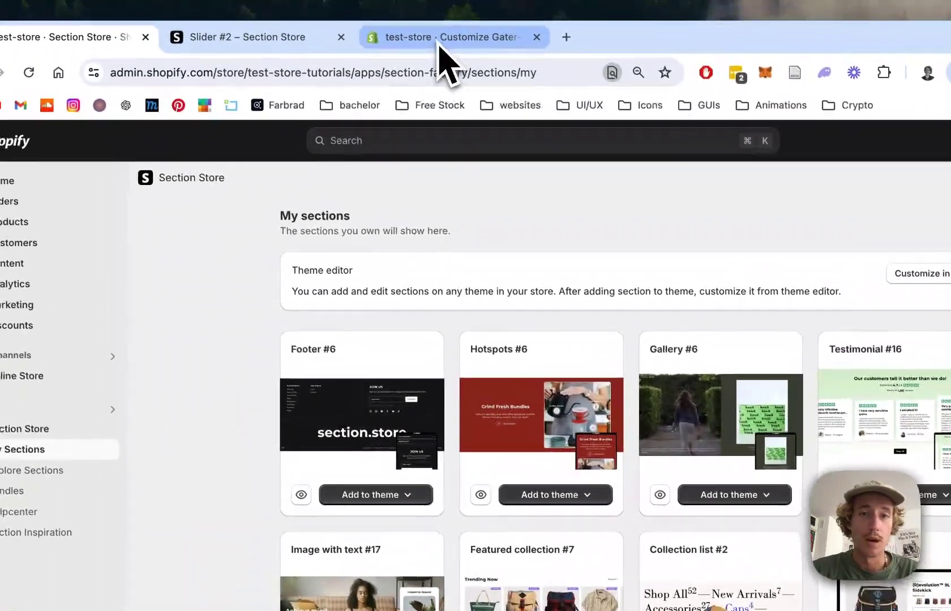
In the Gater-Full-Store theme editor, search 'slider' and add SS - Slider #2 to the home page
click(436, 39)
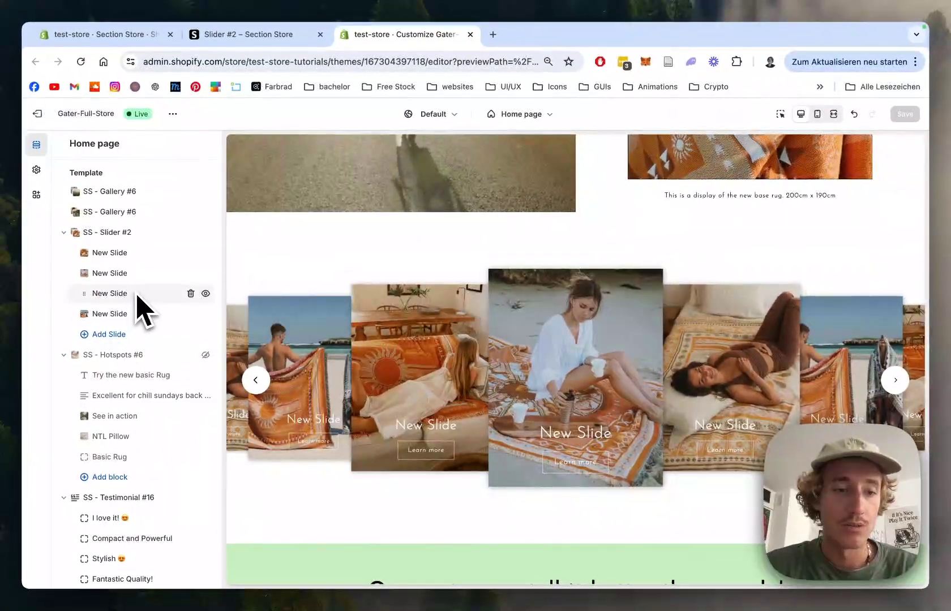
scroll(94, 303, down, 6)
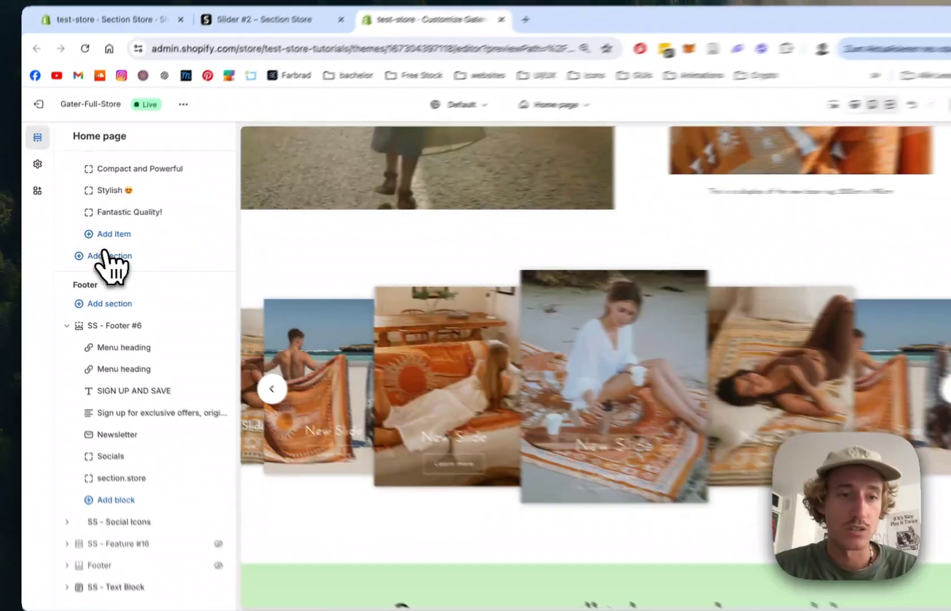
click(105, 256)
text(slider #2)
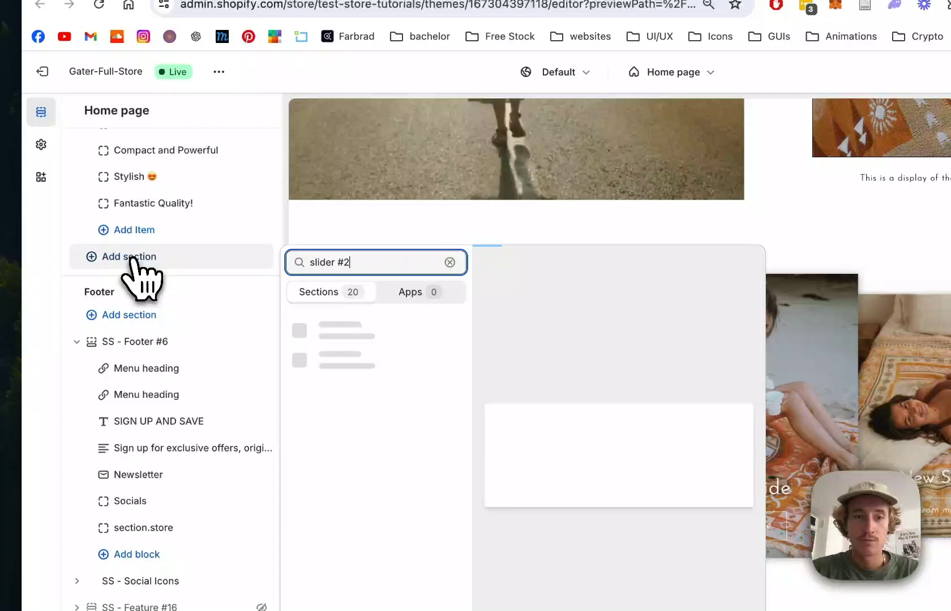
click(333, 325)
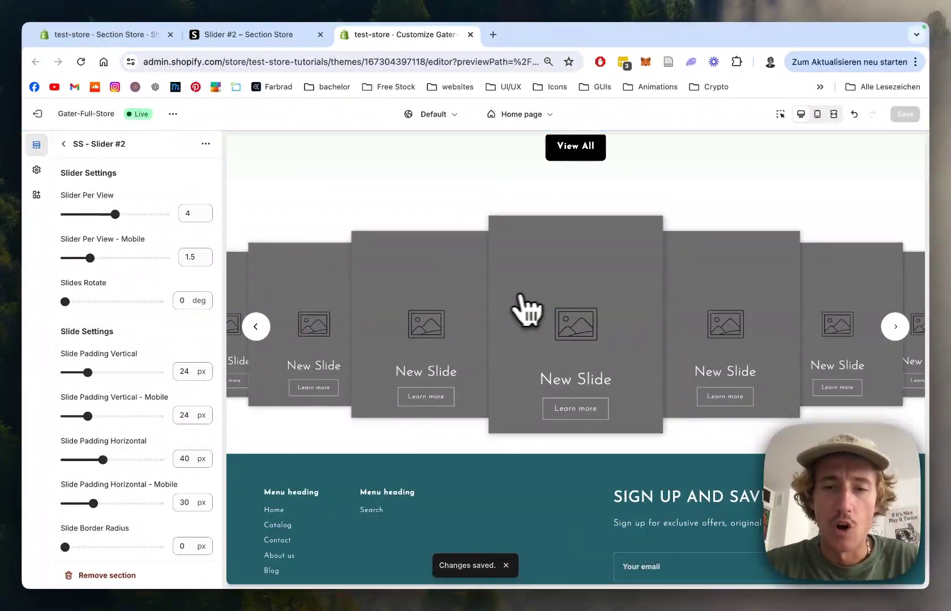
Set Slider #2 to show 3 slides per view and save the theme
scroll(526, 310, up, 1)
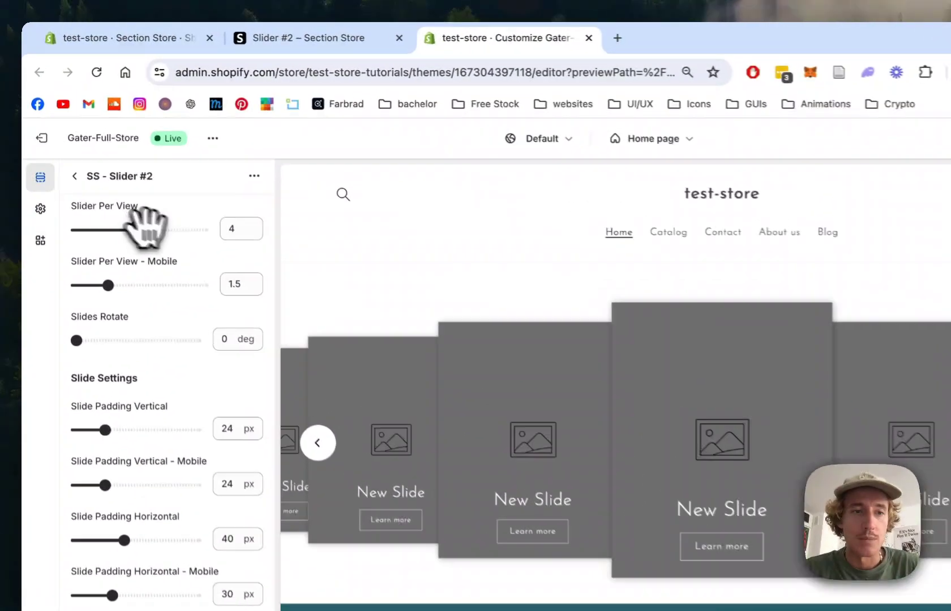
drag(115, 186, 141, 187)
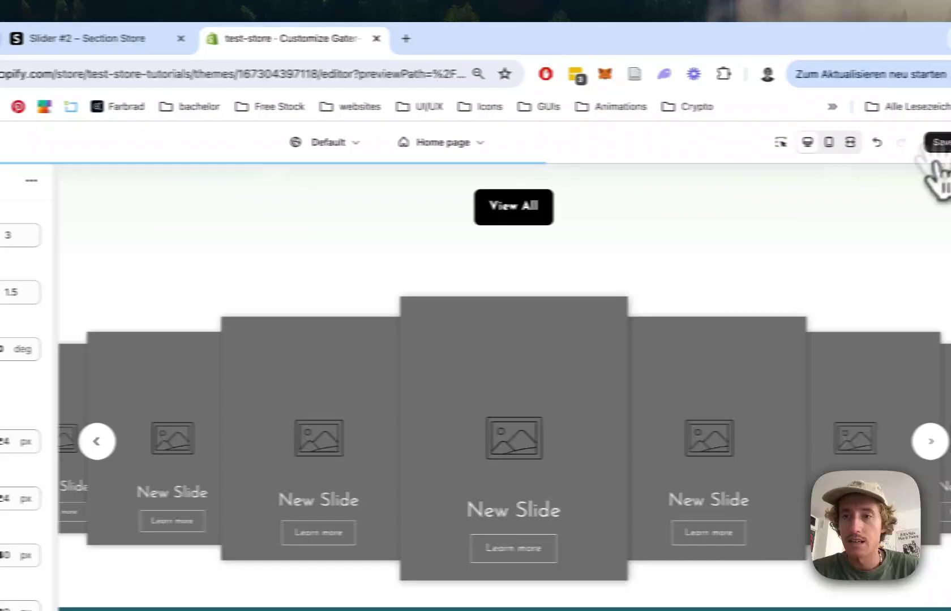
click(950, 145)
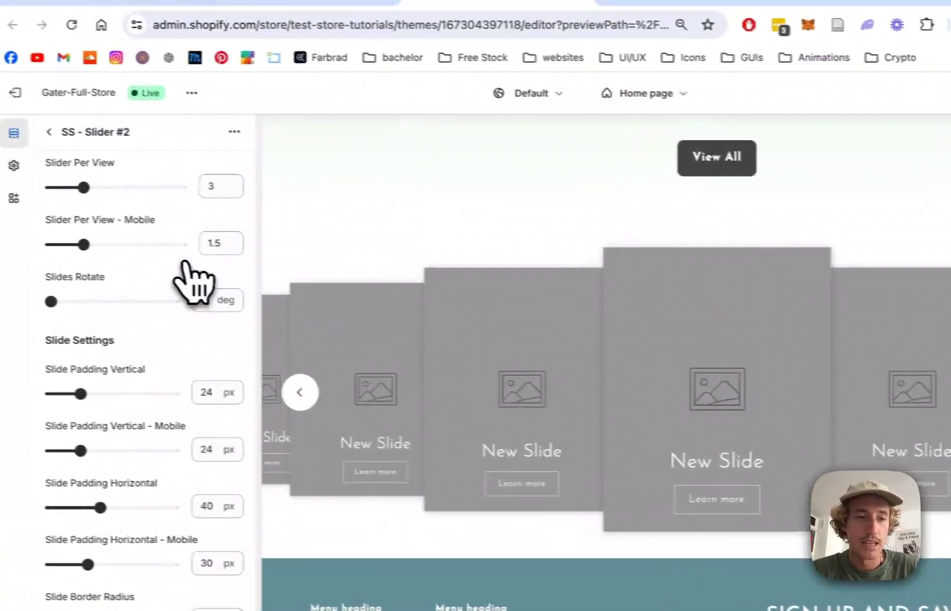
Set the Slider #2 arrow color to green #00B67A
scroll(142, 266, down, 4)
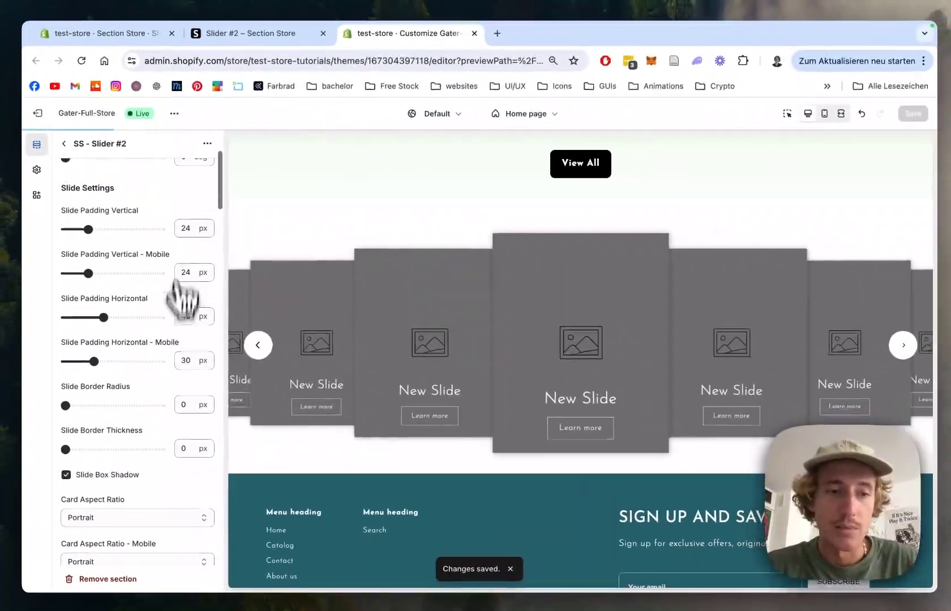
scroll(182, 298, down, 3)
scroll(164, 278, down, 4)
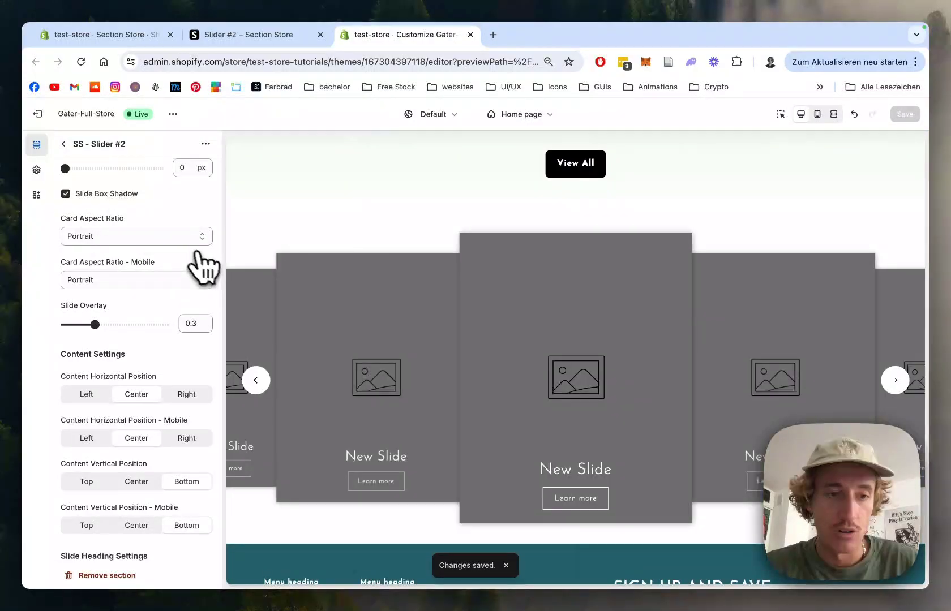
scroll(173, 227, down, 20)
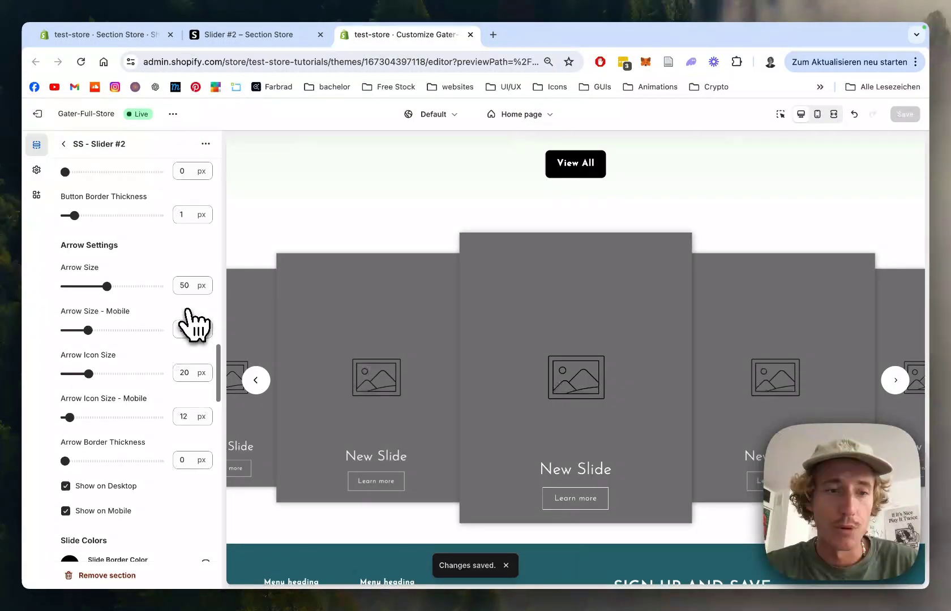
scroll(192, 325, down, 3)
scroll(192, 325, up, 2)
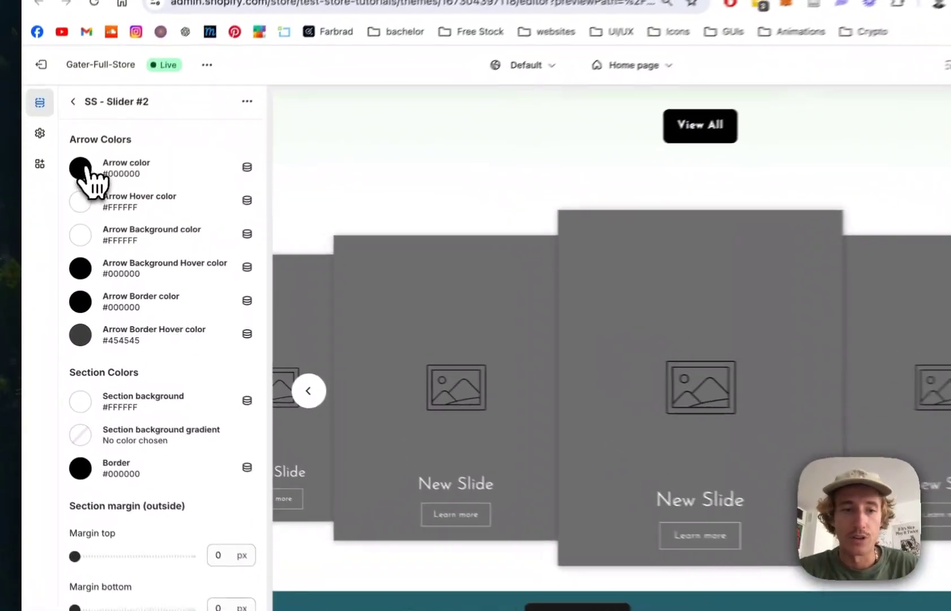
click(70, 198)
click(112, 367)
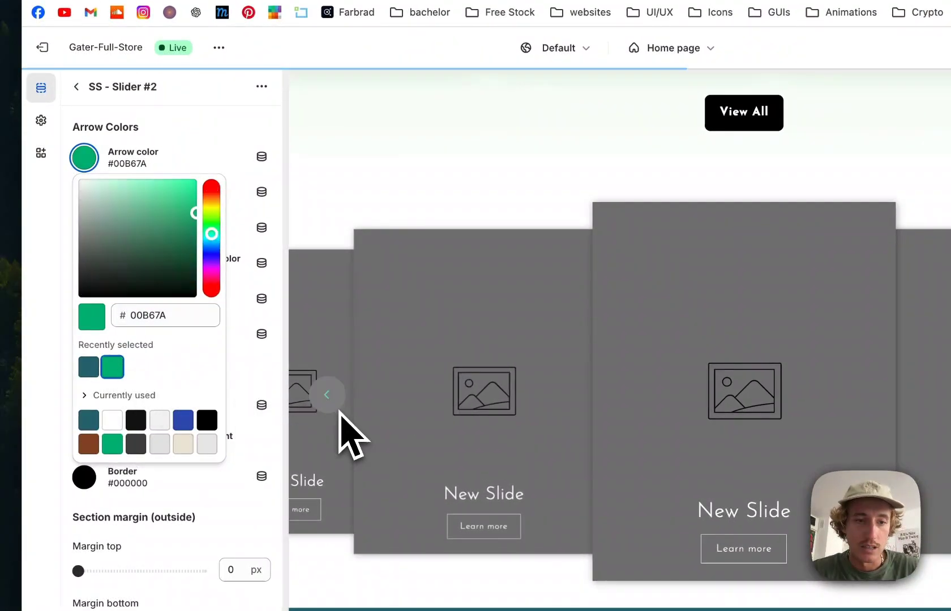
click(269, 129)
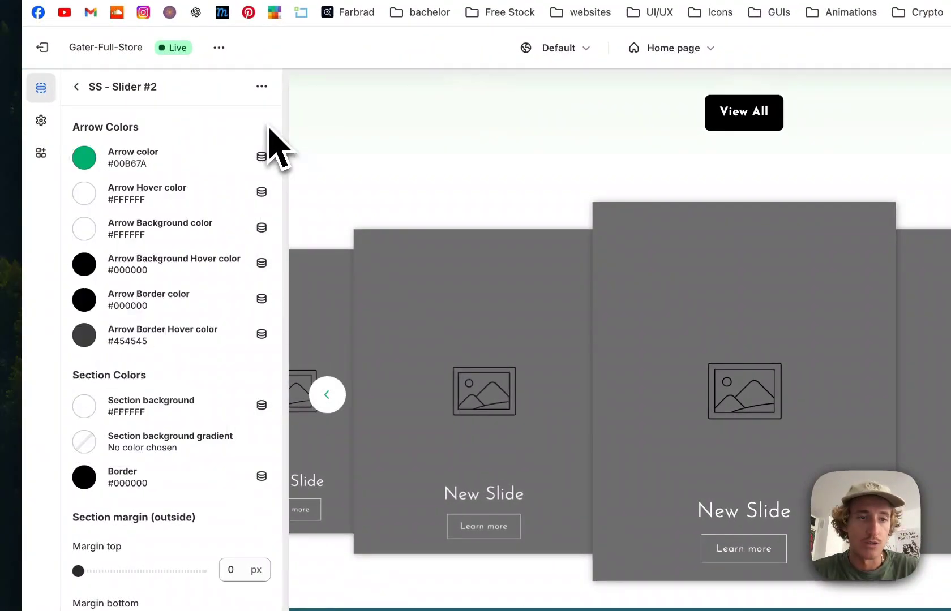
Set the arrow background hover color to dark teal #2B6A78
click(85, 264)
click(89, 474)
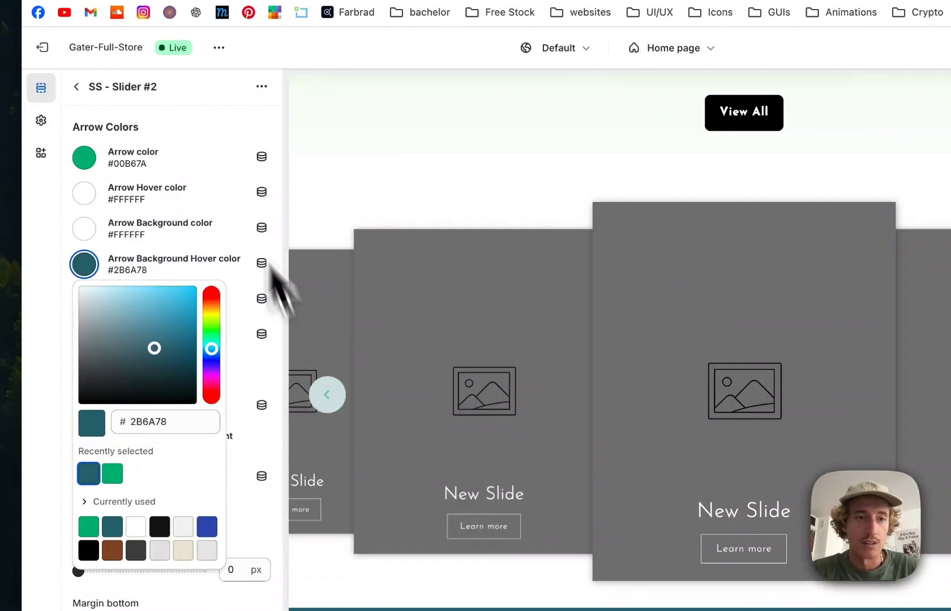
click(255, 146)
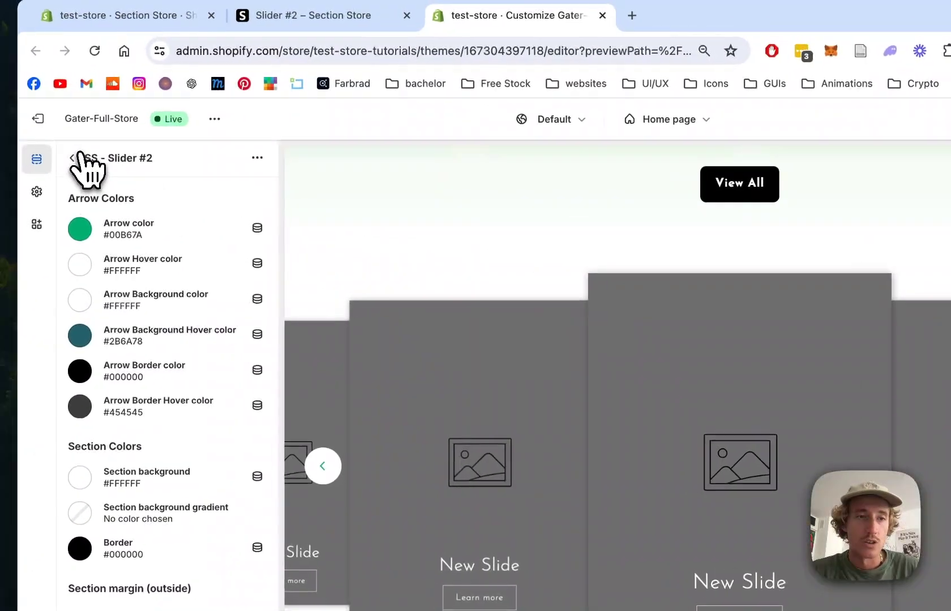
Give the last New Slide block the fitness-trackers image
click(76, 157)
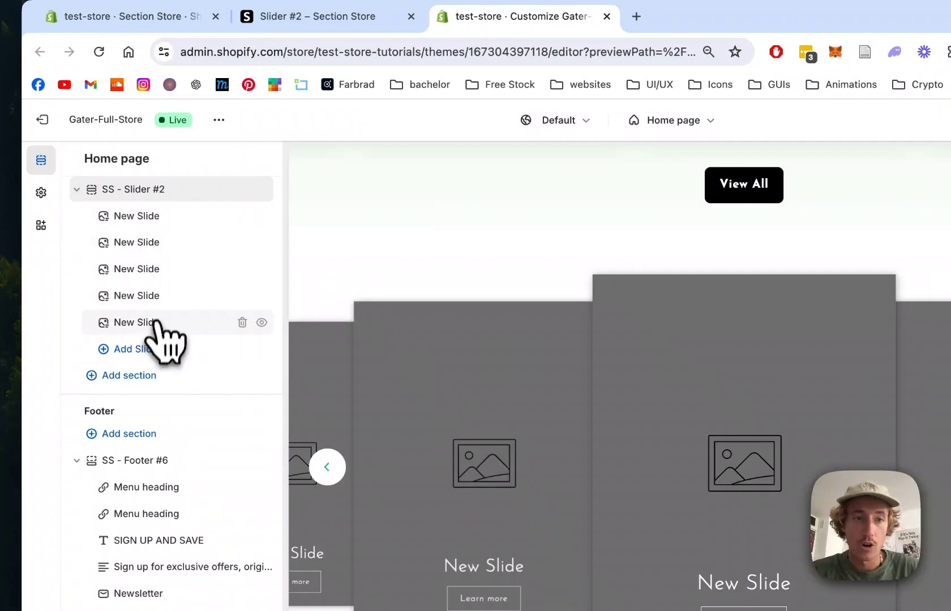
click(170, 226)
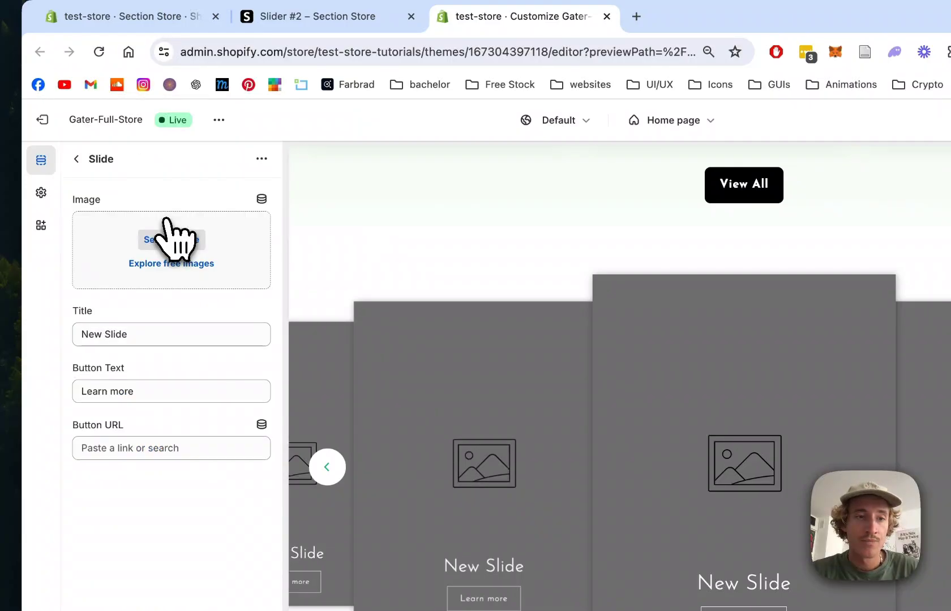
click(178, 240)
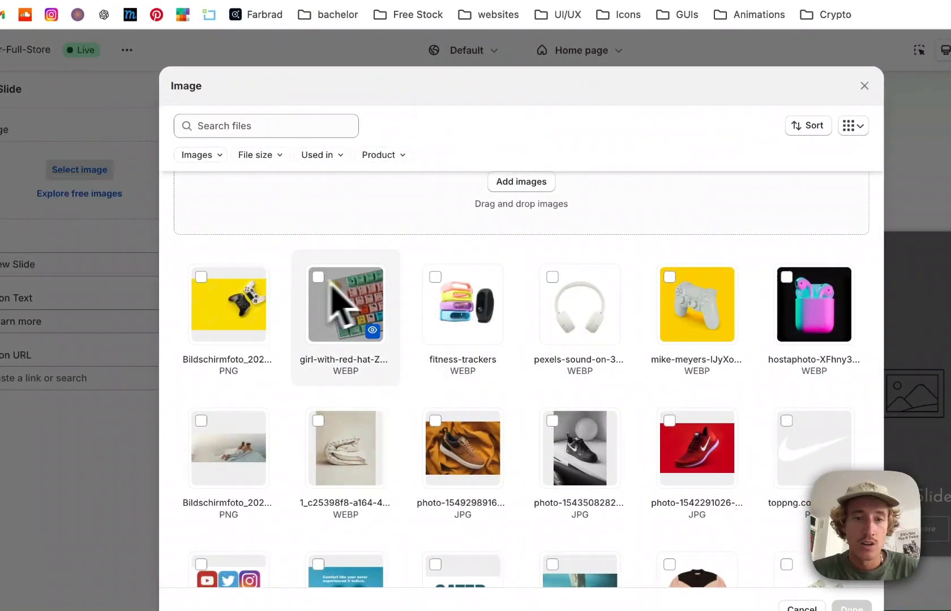
click(462, 298)
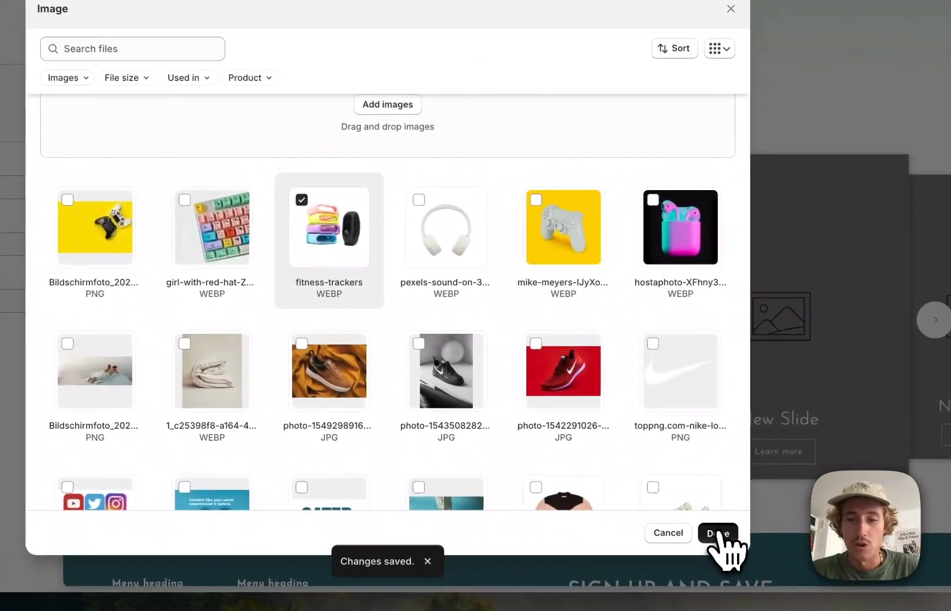
click(767, 561)
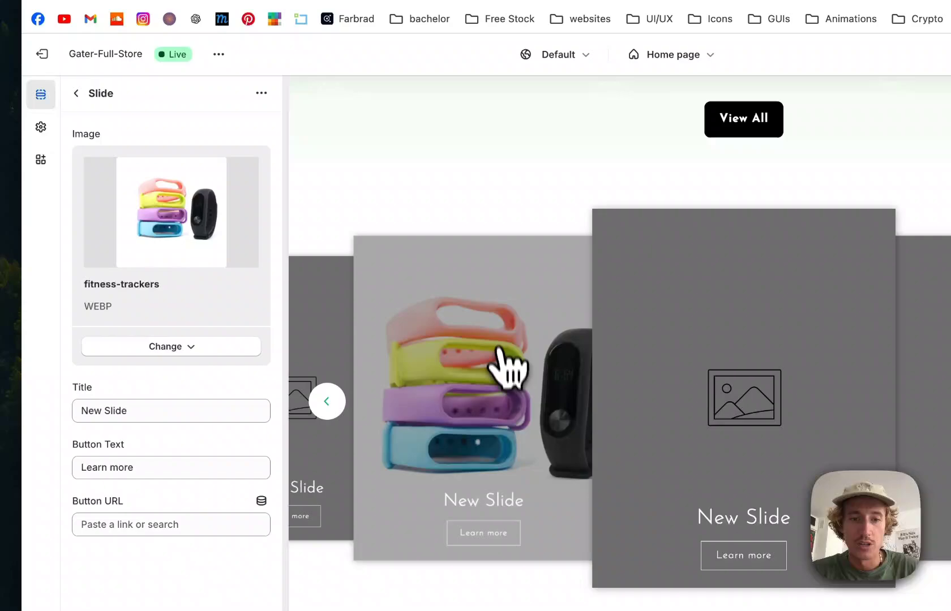
Retitle the slide 'Smart Watch' and link its button to the Backpacks collection
triple_click(127, 411)
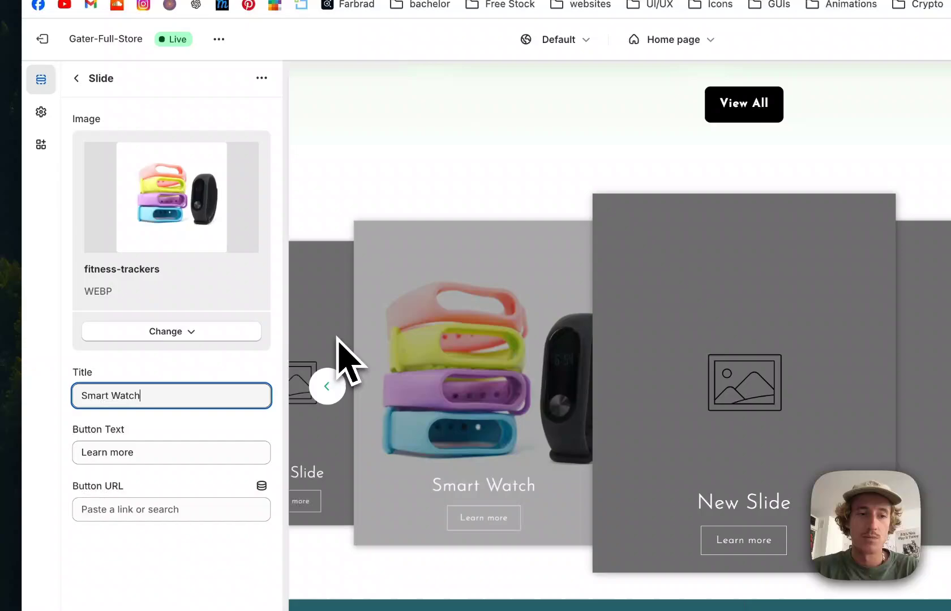
click(184, 511)
click(185, 332)
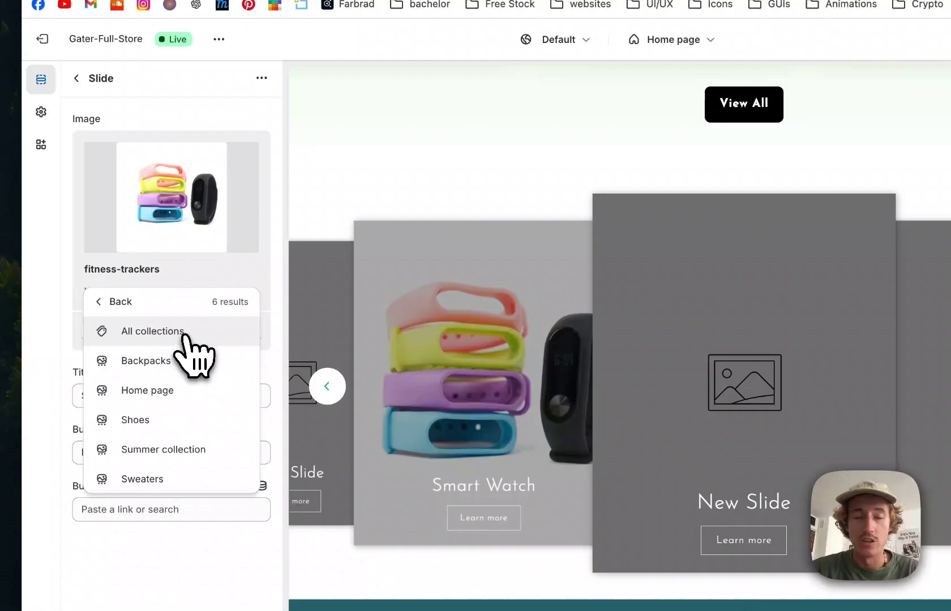
click(280, 190)
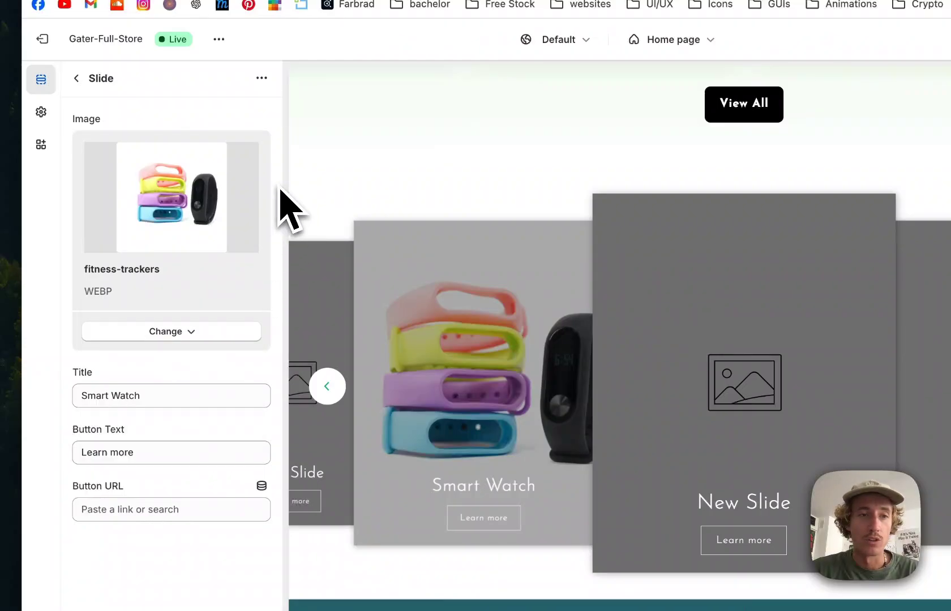
click(165, 511)
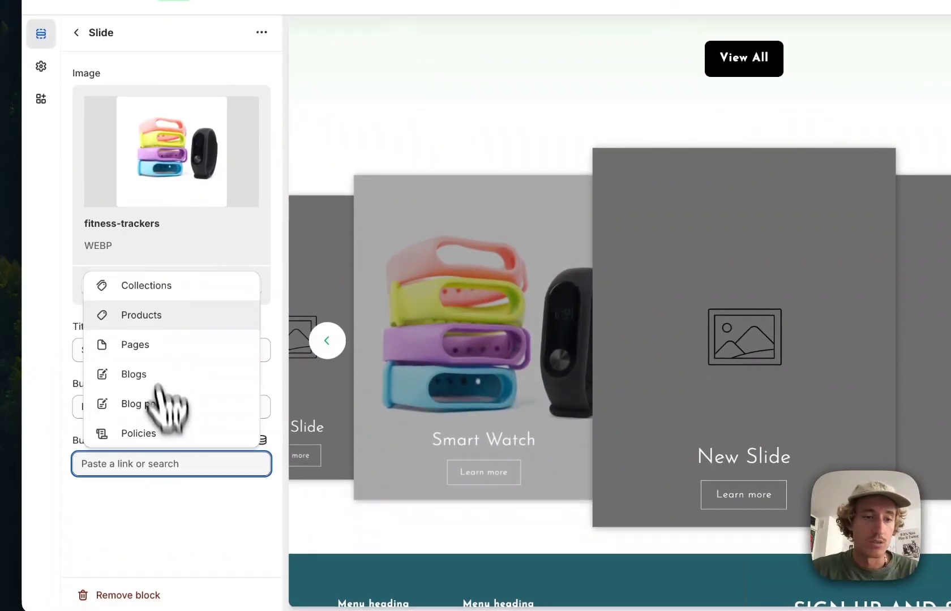
click(166, 286)
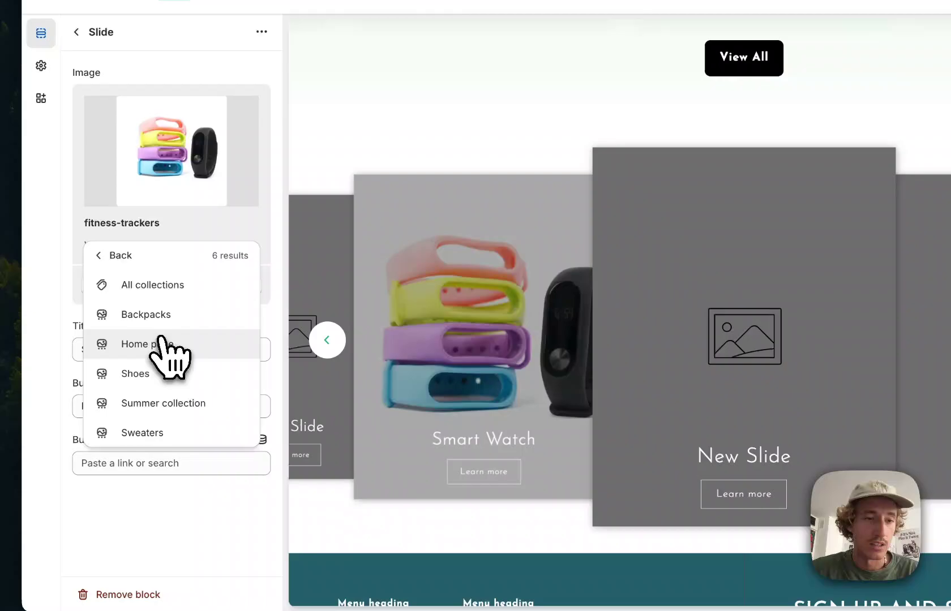
click(173, 316)
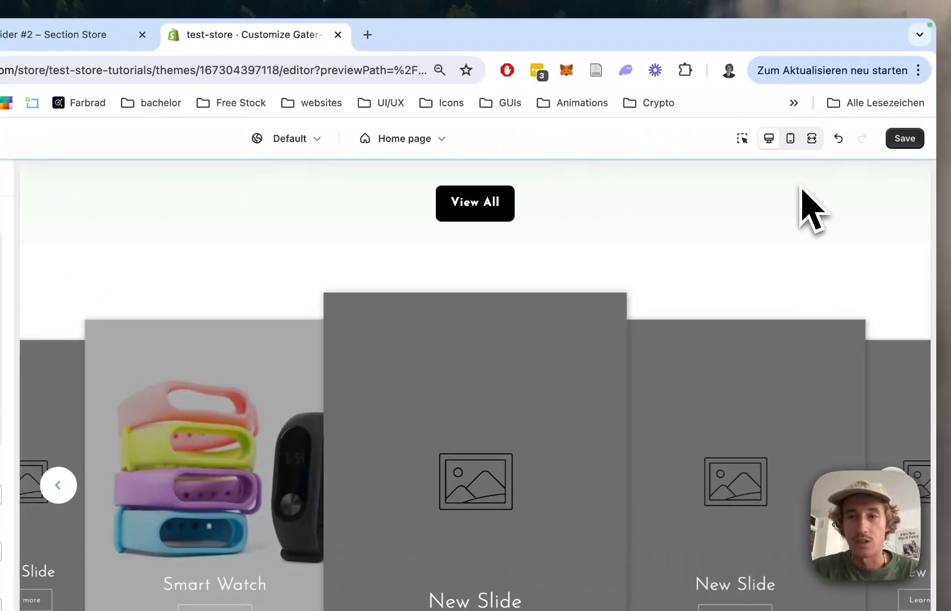
Save the theme and view the live store in a new tab
click(910, 142)
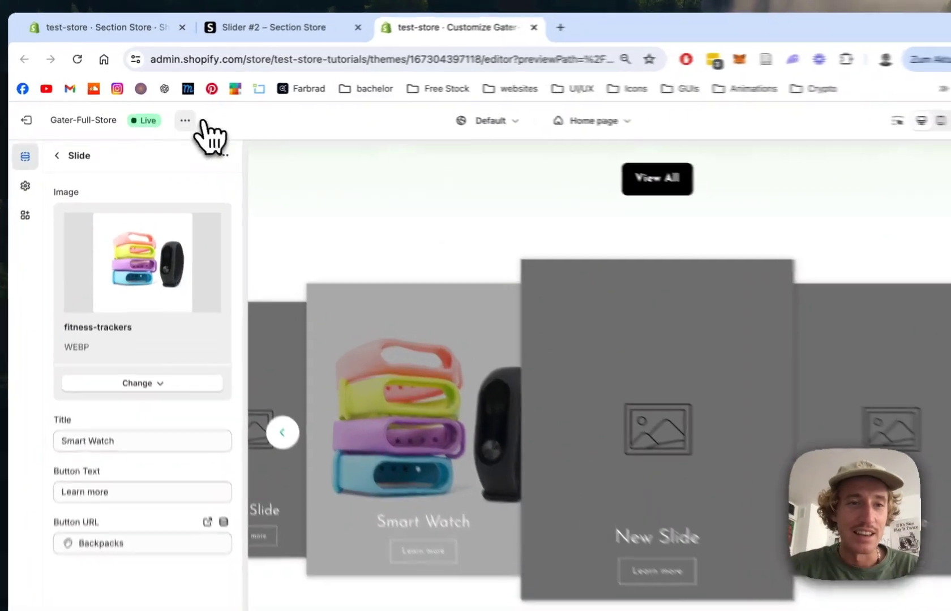
click(172, 114)
click(133, 224)
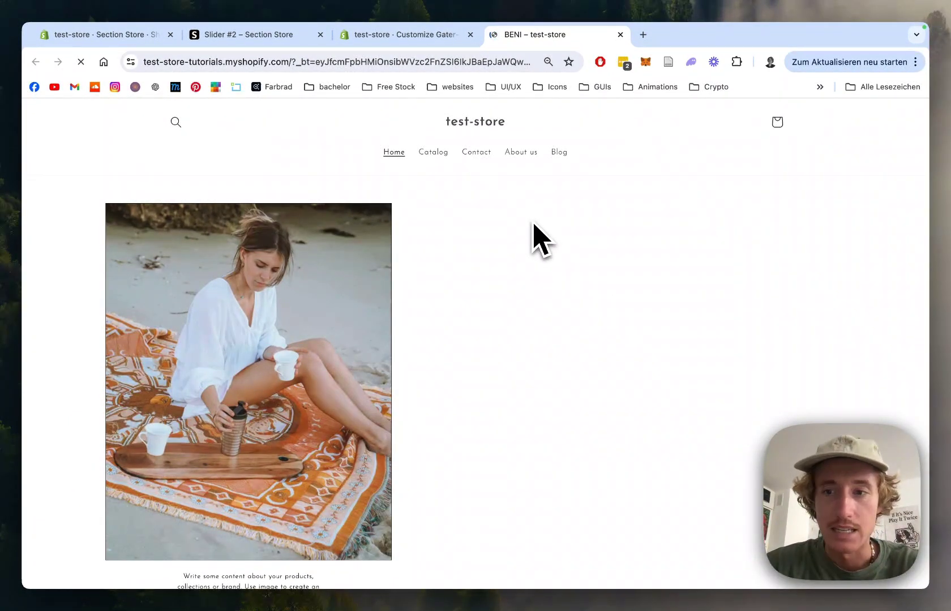
Bring the Smart Watch slide to the centre and confirm its button opens Backpacks
scroll(540, 238, down, 15)
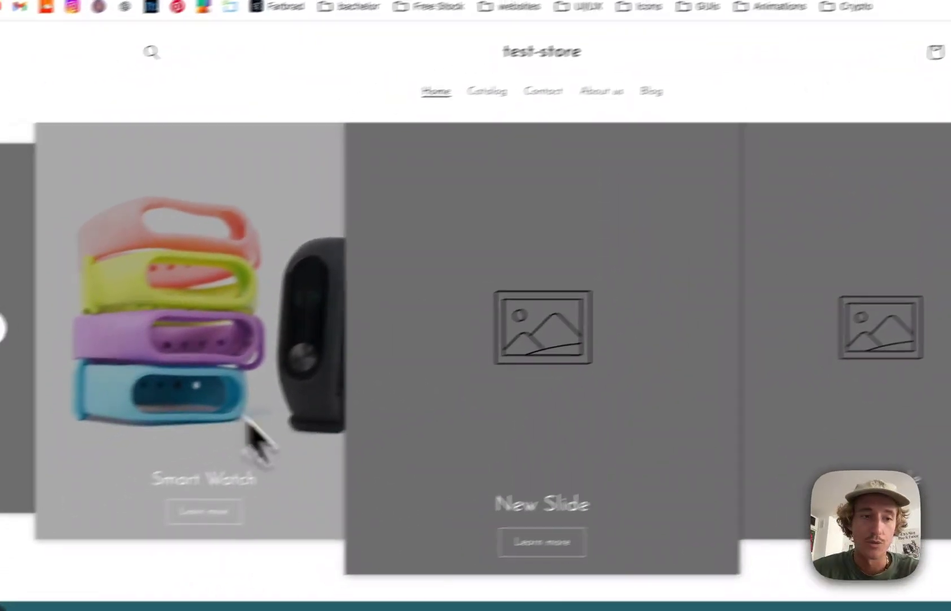
click(2, 328)
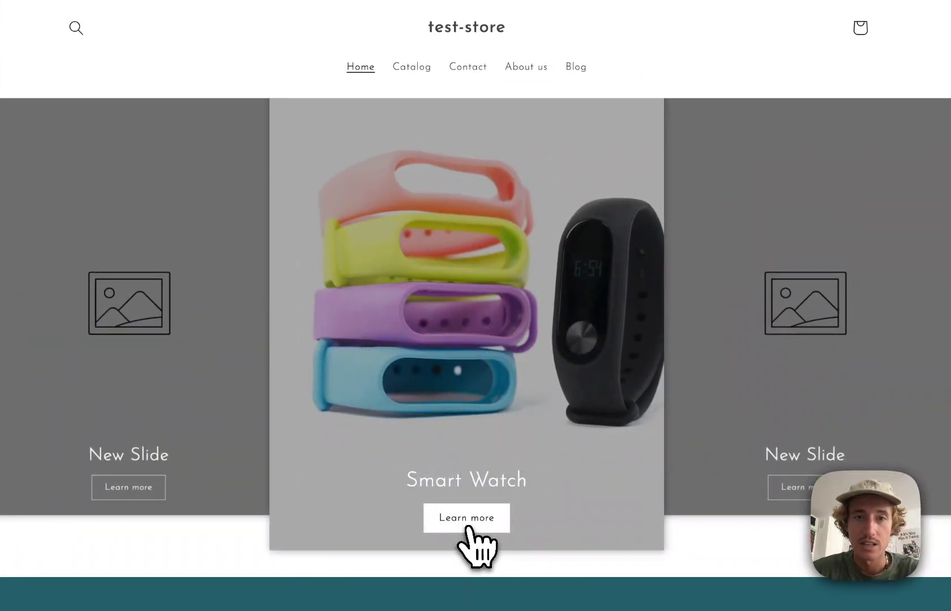
click(468, 526)
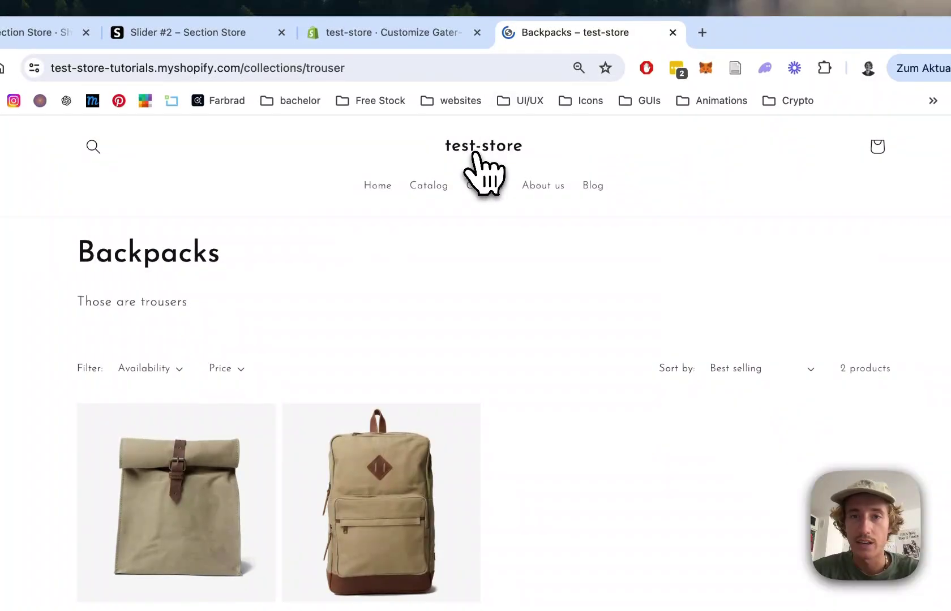
scroll(571, 308, down, 10)
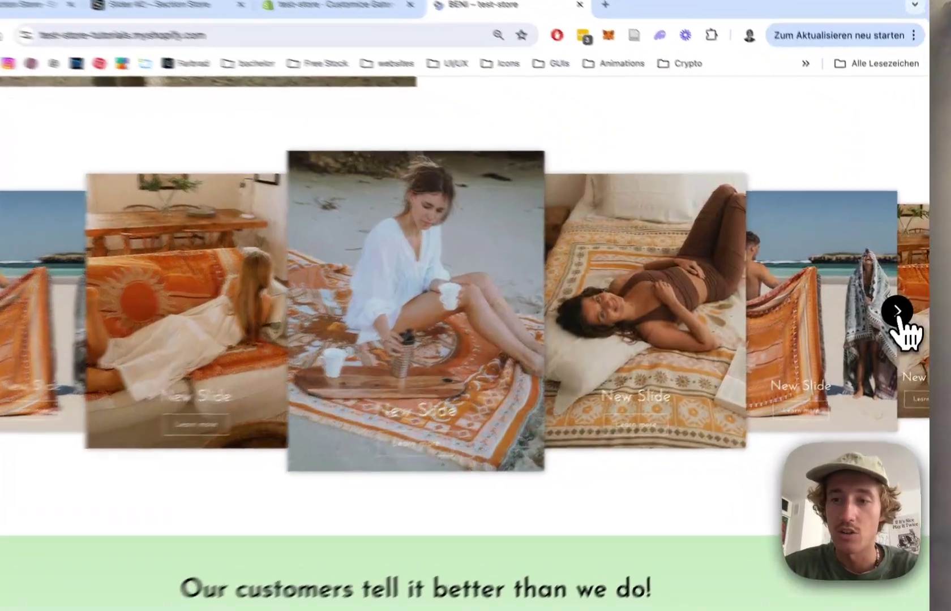
Advance the store's other slider, then return to the Section Store Slider #2 demo page
click(899, 306)
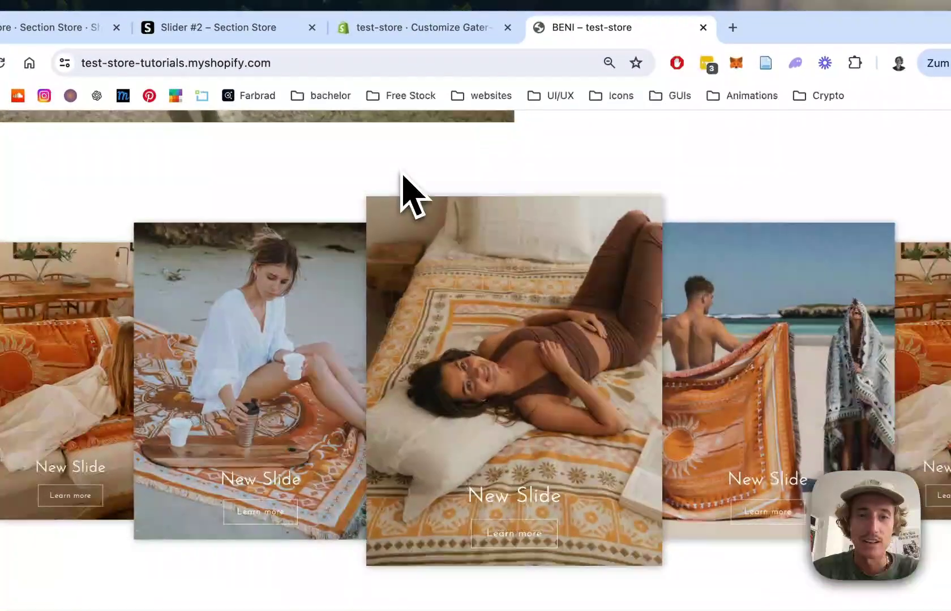
click(266, 28)
scroll(543, 374, down, 5)
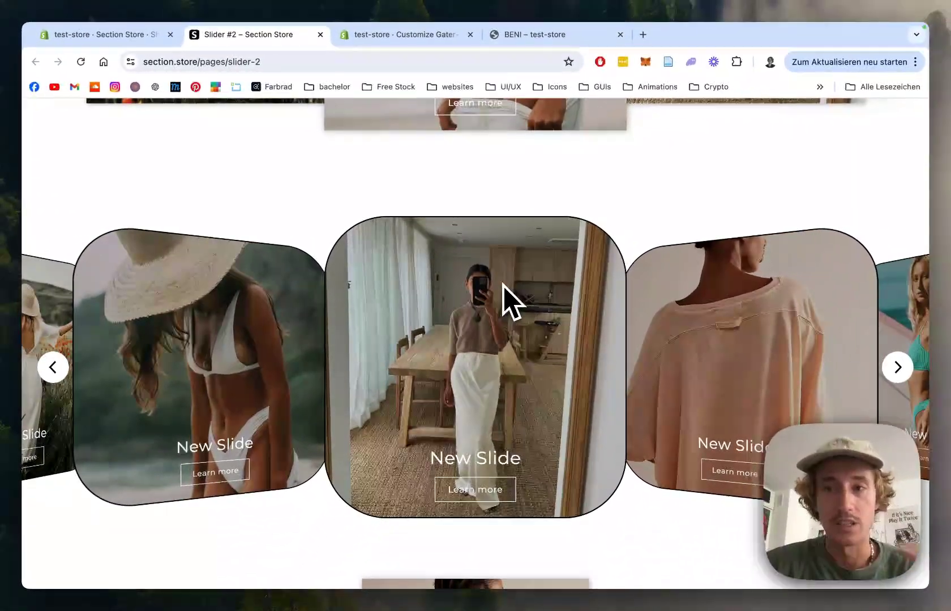
scroll(543, 280, down, 6)
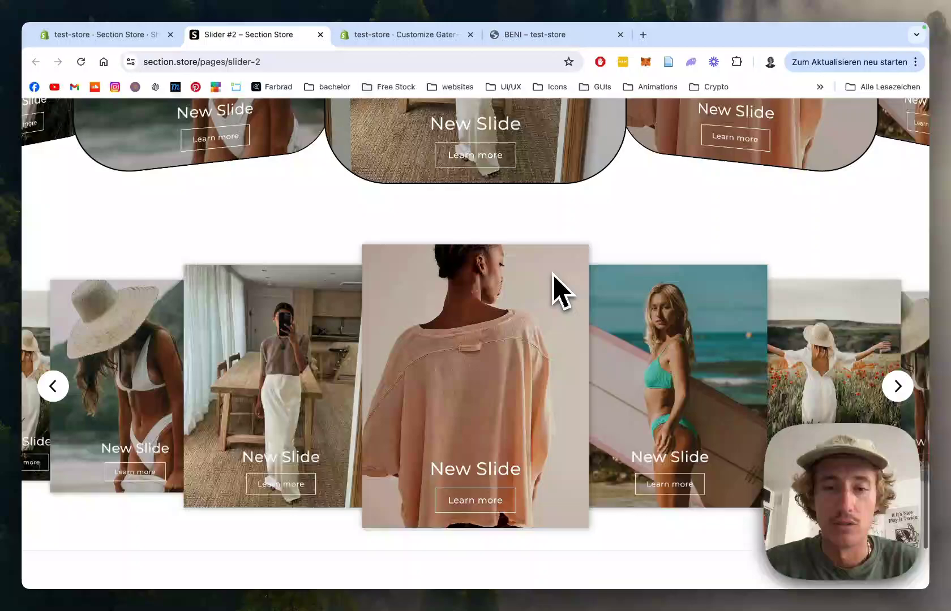
scroll(600, 272, up, 3)
scroll(601, 271, up, 2)
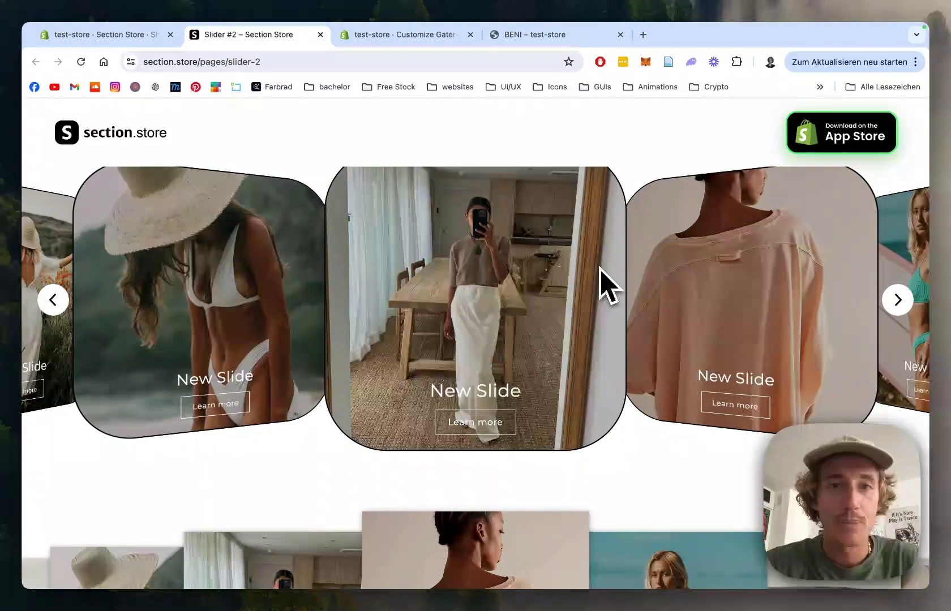